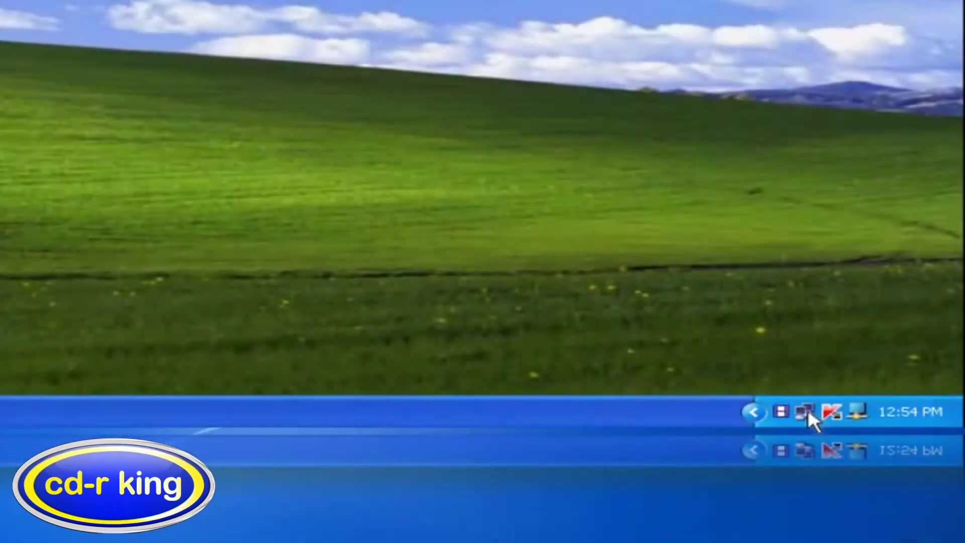
# Display the connection details showing IP 192.168.10.105 and default gateway 192.168.10.254.
pyautogui.rightClick(807, 407)
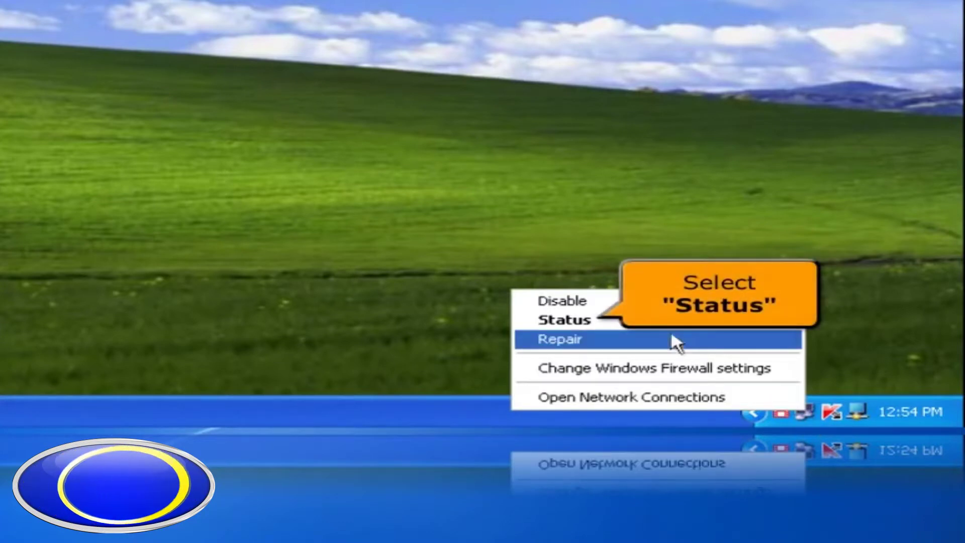
pyautogui.click(657, 324)
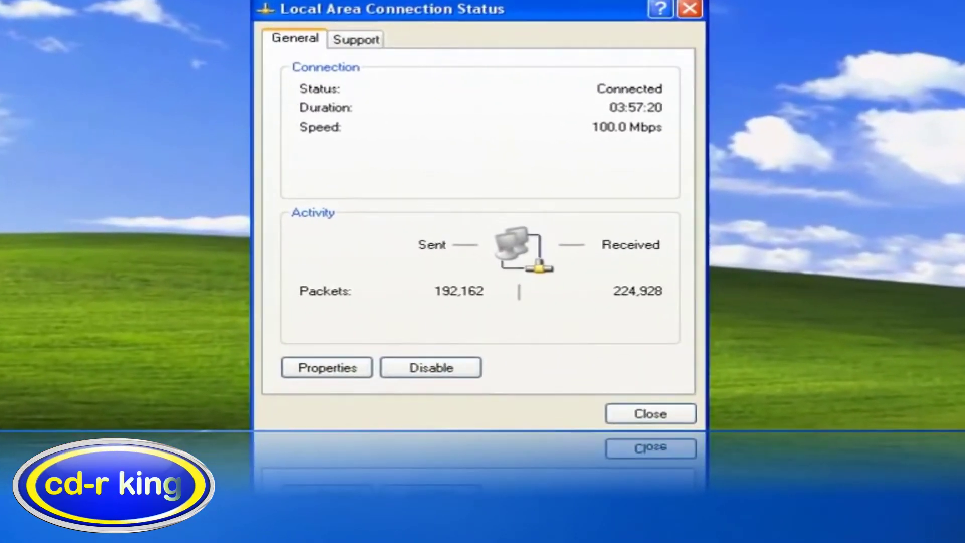
pyautogui.click(354, 40)
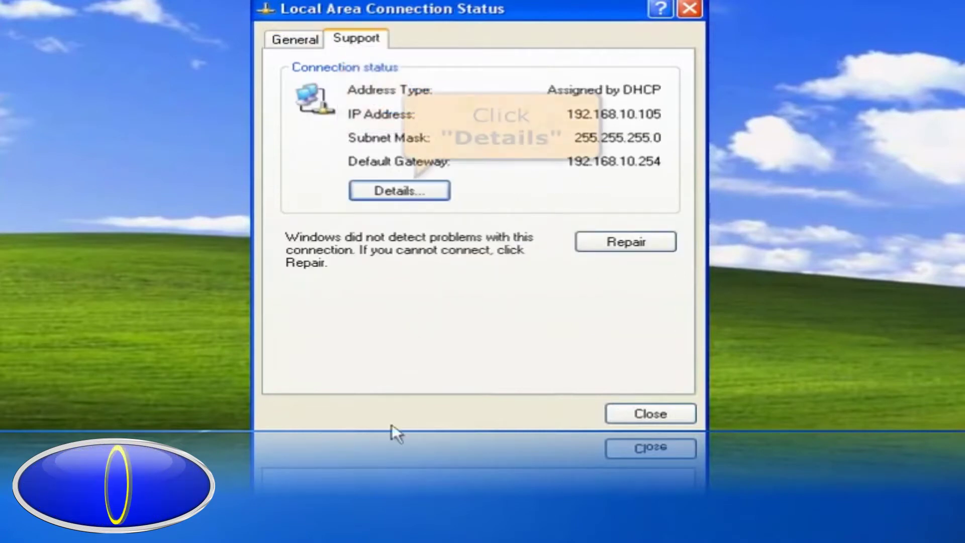
pyautogui.click(400, 191)
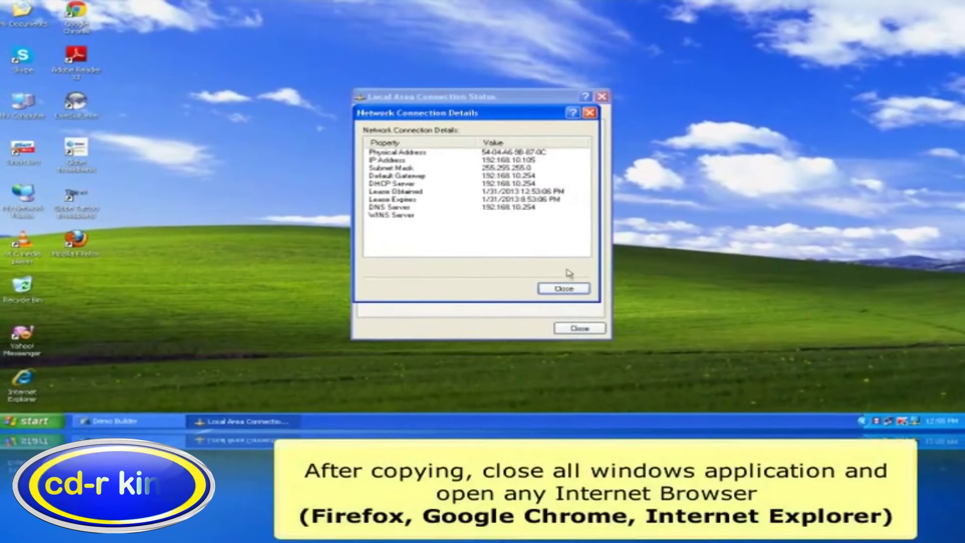
# Close the connection details and status windows, then launch Mozilla Firefox.
pyautogui.click(565, 288)
pyautogui.click(577, 328)
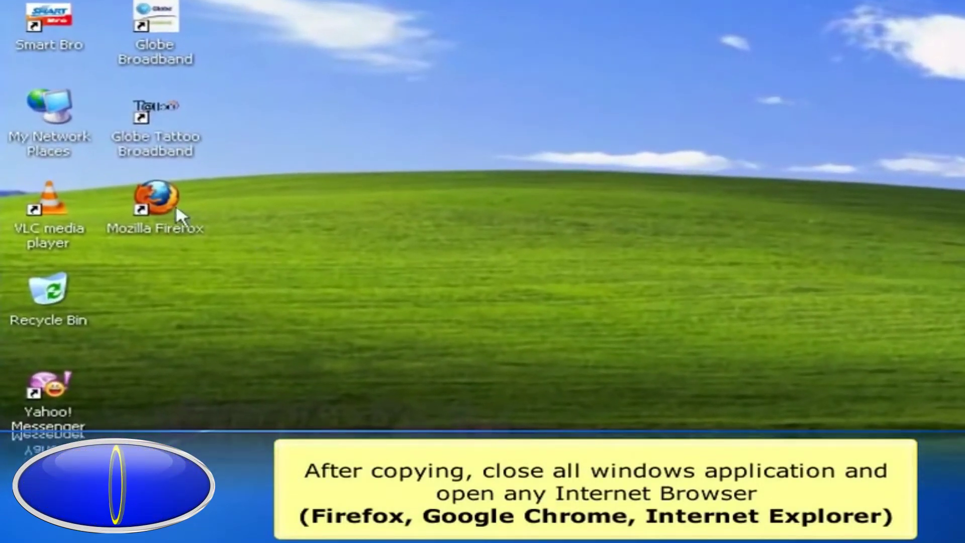
pyautogui.click(154, 193)
pyautogui.doubleClick(154, 194)
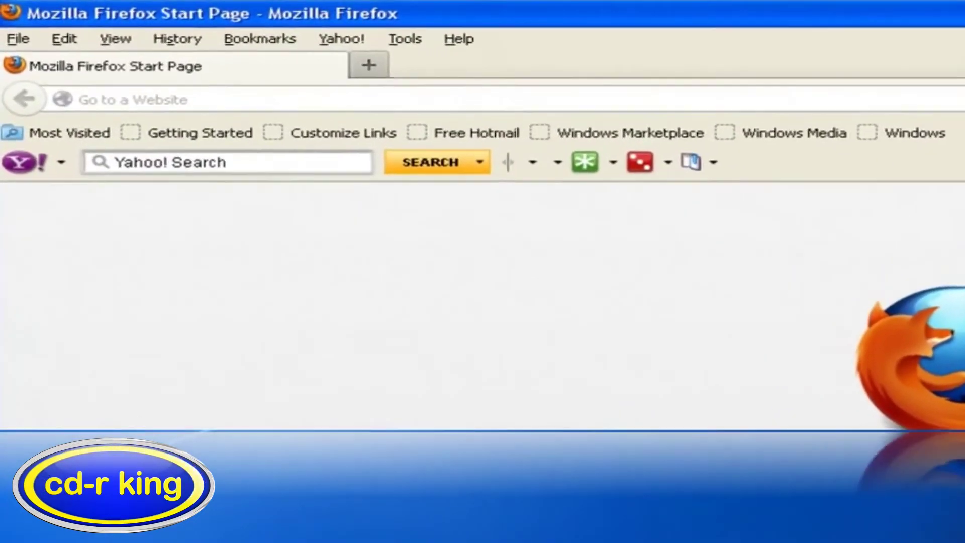
# Load the router admin page at 192.168.10.254.
pyautogui.click(87, 100)
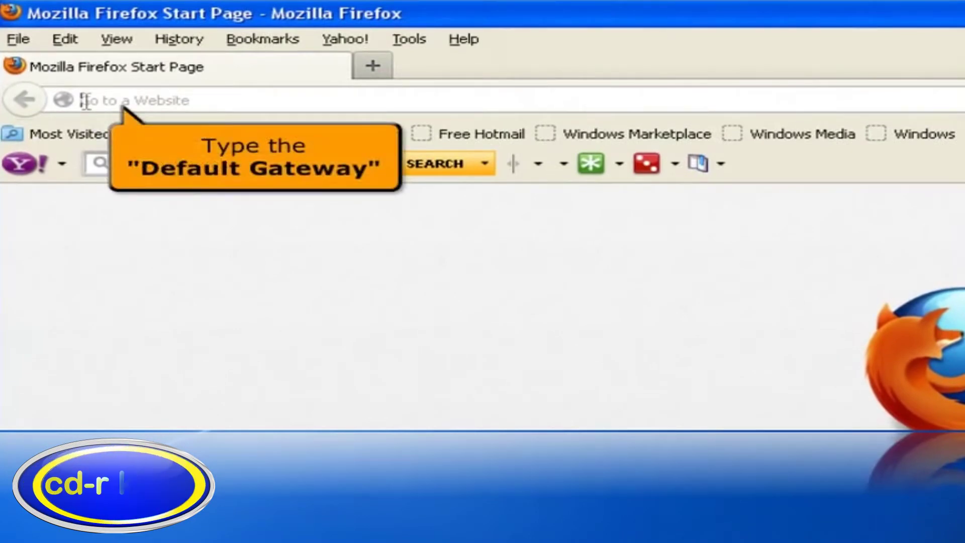
pyautogui.write('192.168')
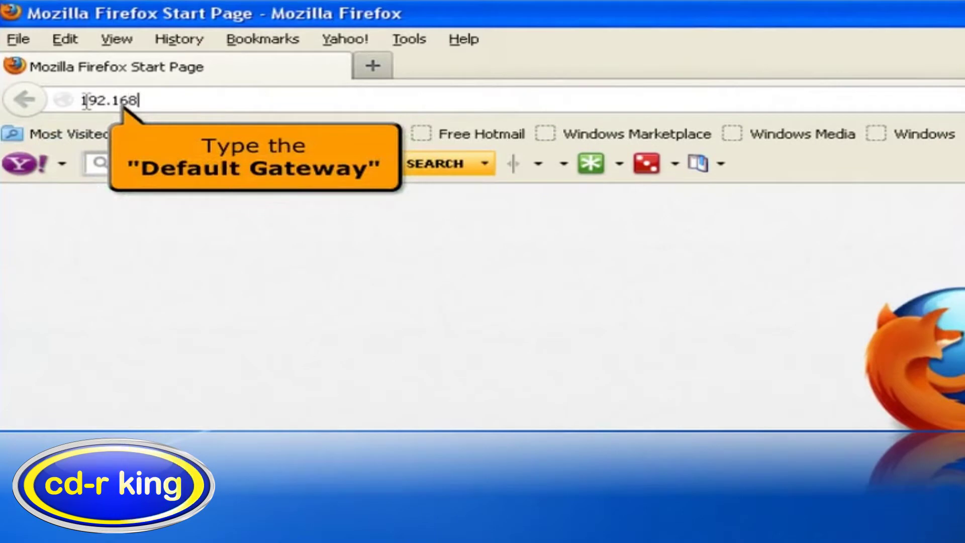
pyautogui.write('.10.254')
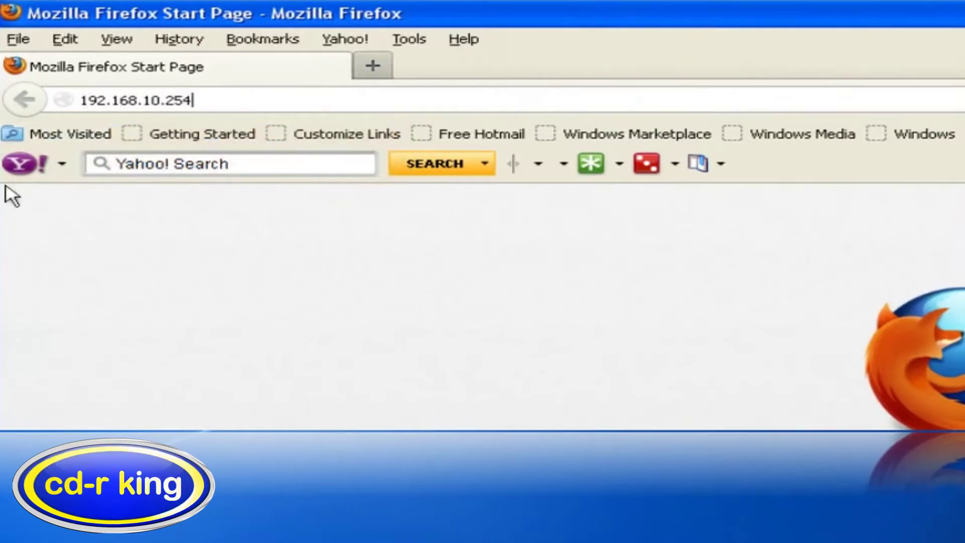
pyautogui.press('Return')
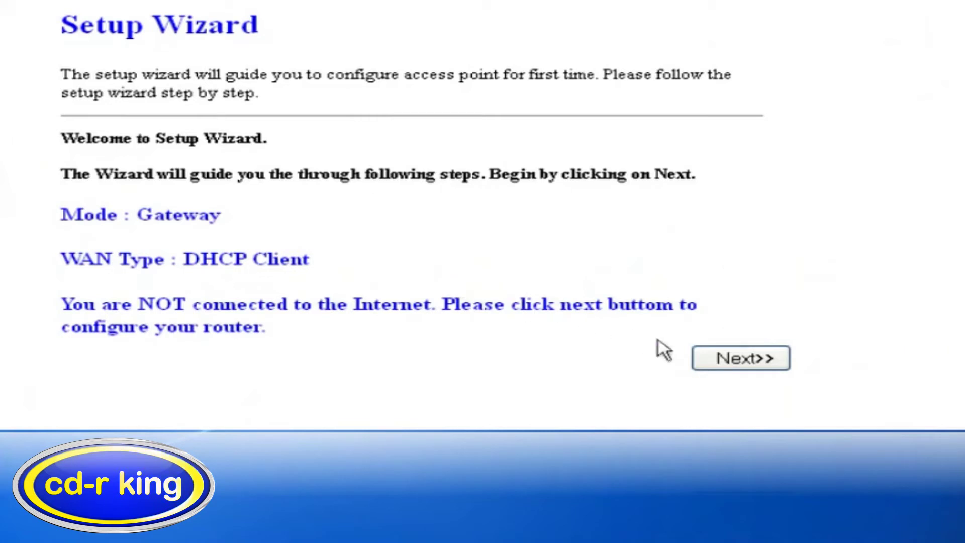
# Start the setup wizard in Gateway mode and choose Static IP as WAN access type.
pyautogui.click(735, 355)
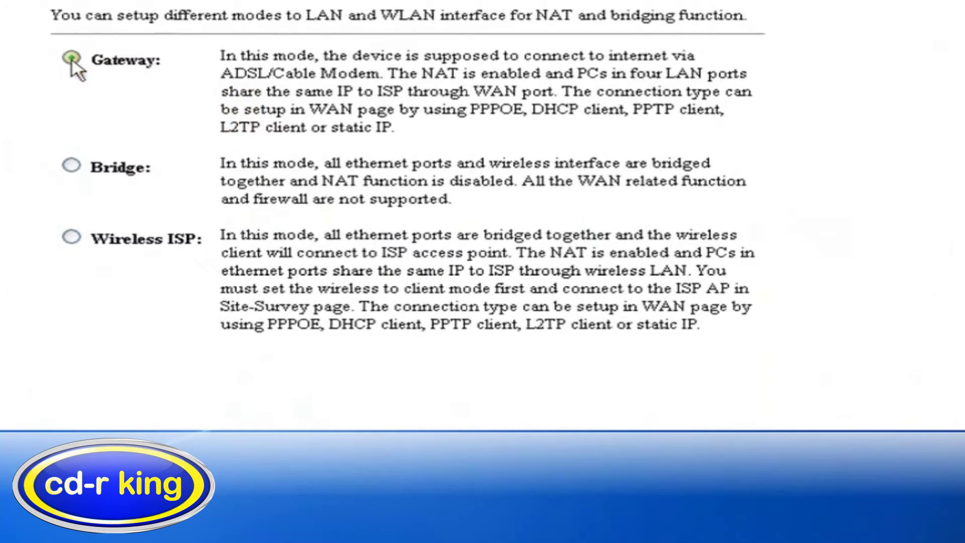
pyautogui.click(711, 385)
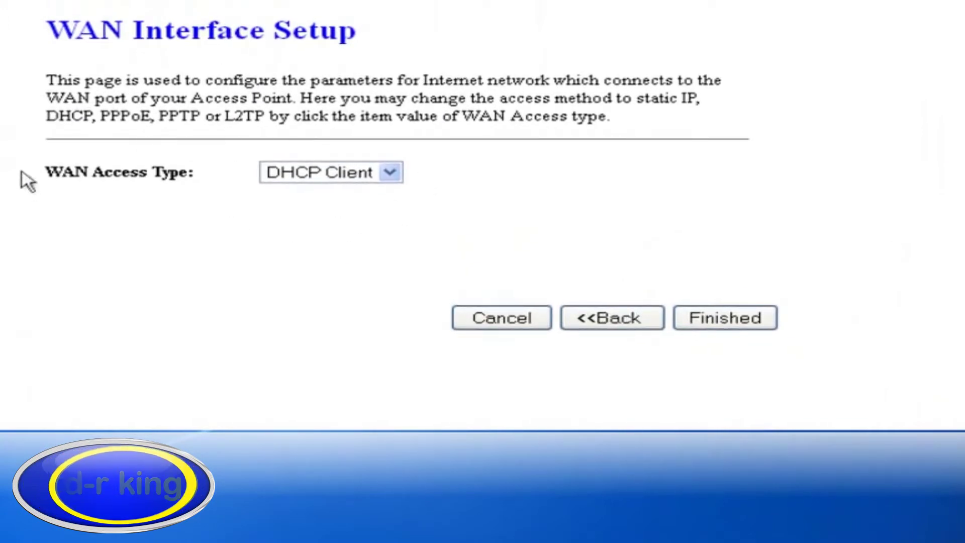
pyautogui.click(391, 173)
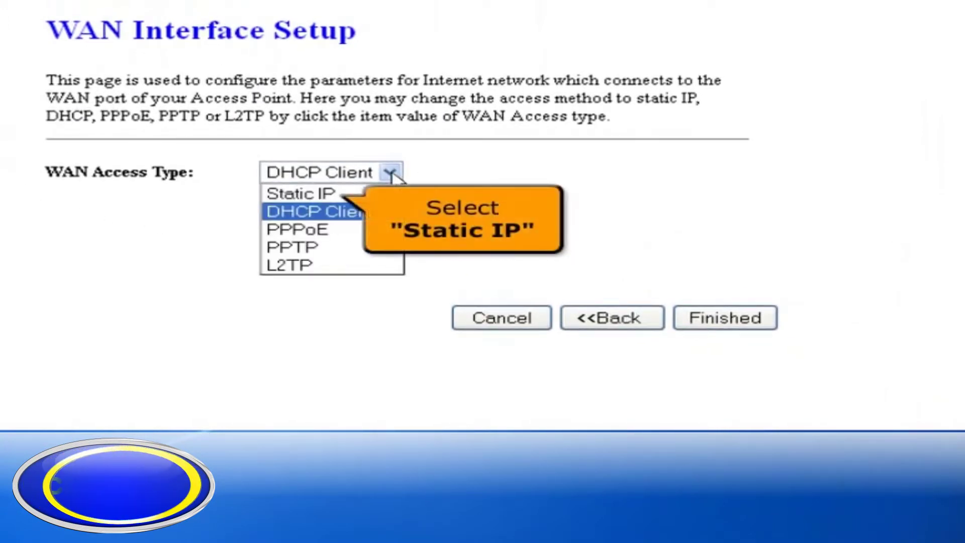
pyautogui.click(352, 195)
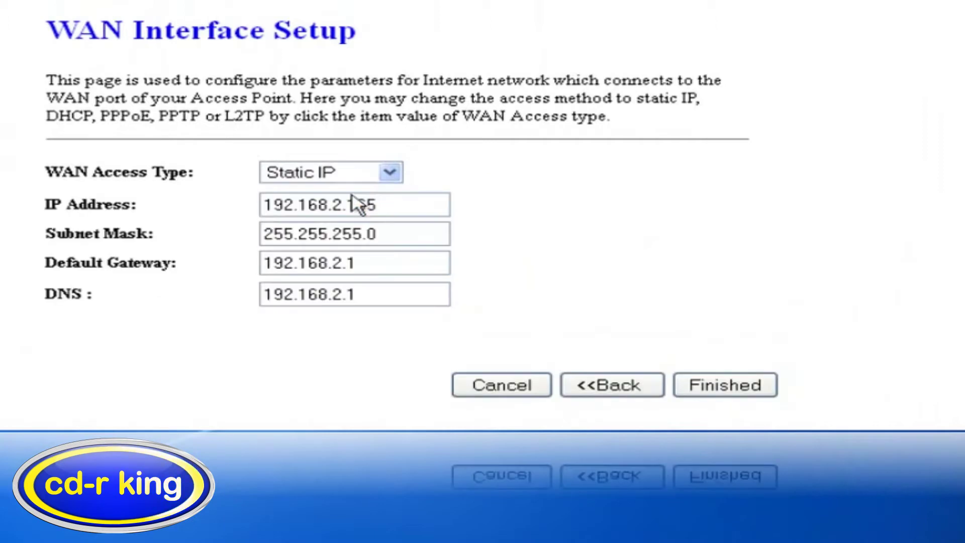
# Enter IP 192.168.2.110, default gateway 192.168.2.1 and DNS 192.168.2.1.
pyautogui.doubleClick(352, 195)
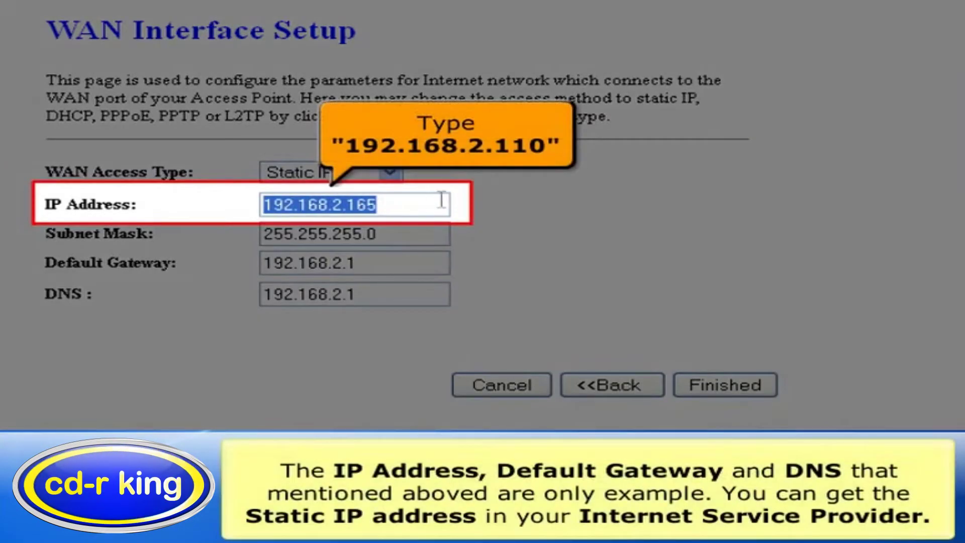
pyautogui.write('192.168.2.110')
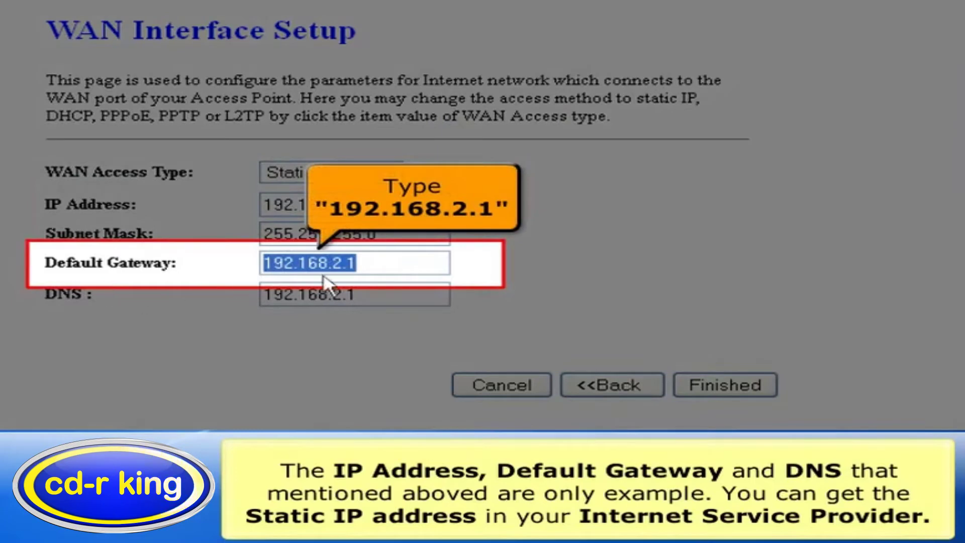
pyautogui.click(371, 263)
pyautogui.moveTo(370, 263); pyautogui.dragTo(248, 263)
pyautogui.write('1')
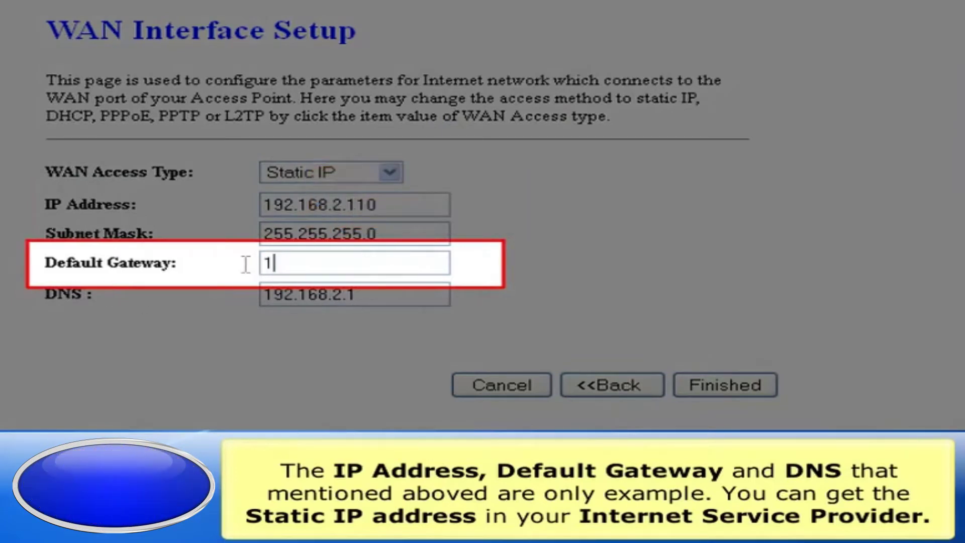
pyautogui.write('92.168.2.1')
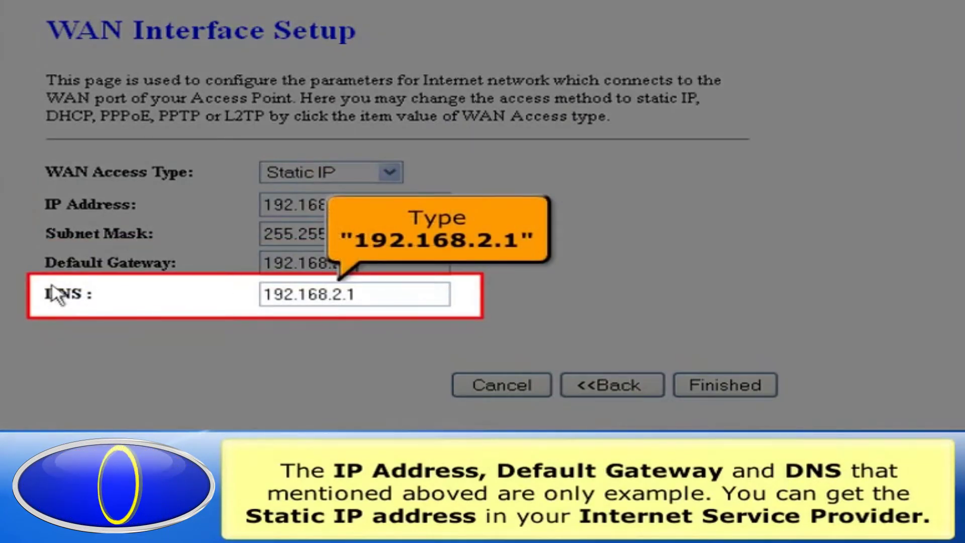
pyautogui.moveTo(354, 295); pyautogui.dragTo(234, 294)
pyautogui.write('1')
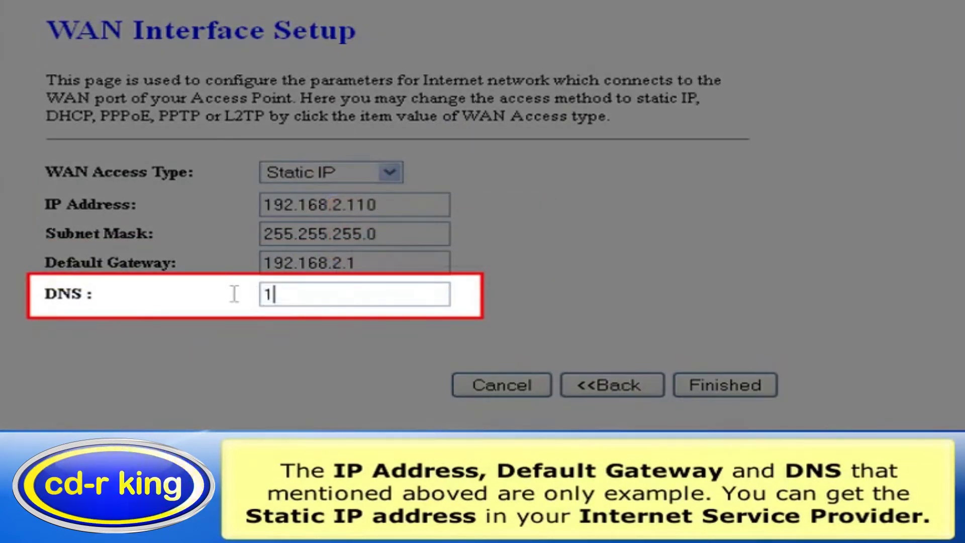
pyautogui.write('92.168.2.1')
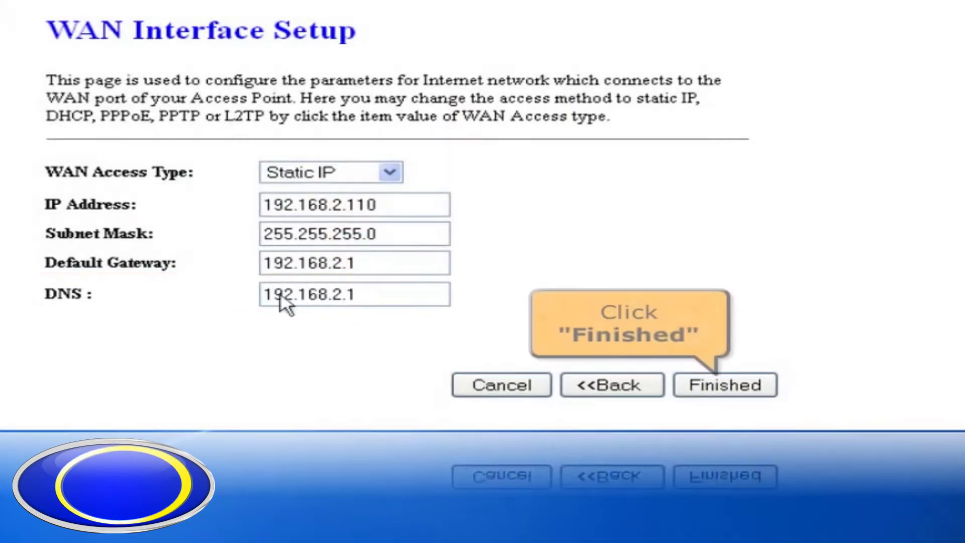
# Finish the wizard to save the Static IP WAN, then go to Wireless Basic Settings.
pyautogui.click(693, 392)
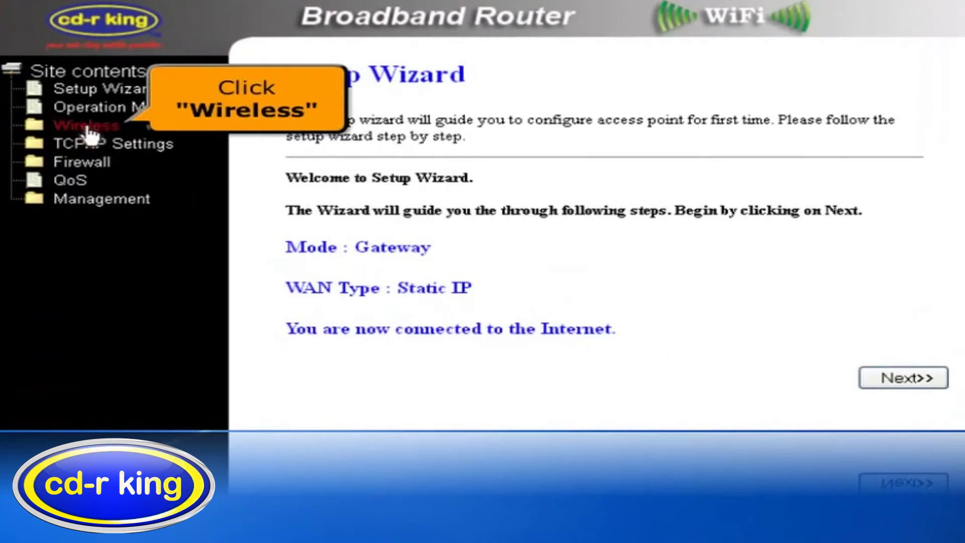
pyautogui.click(85, 128)
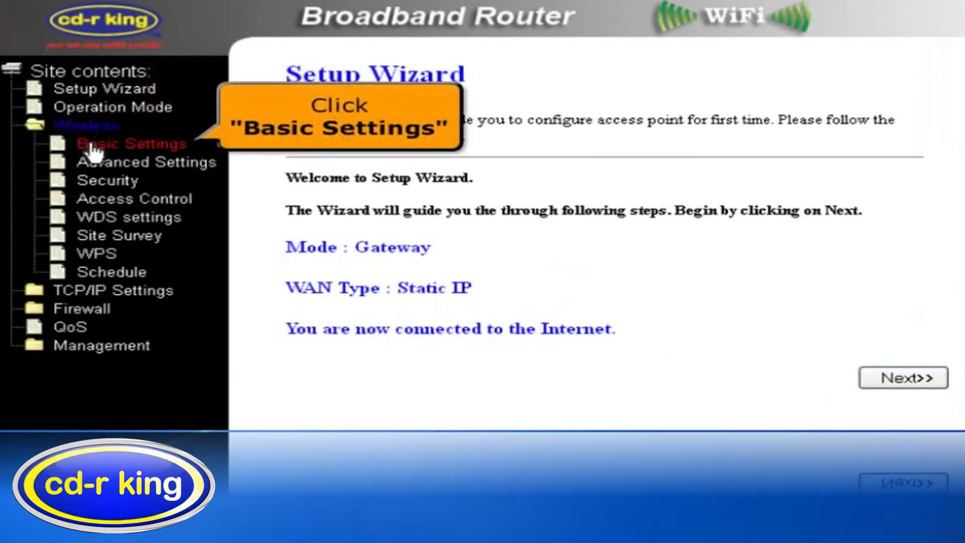
pyautogui.click(94, 147)
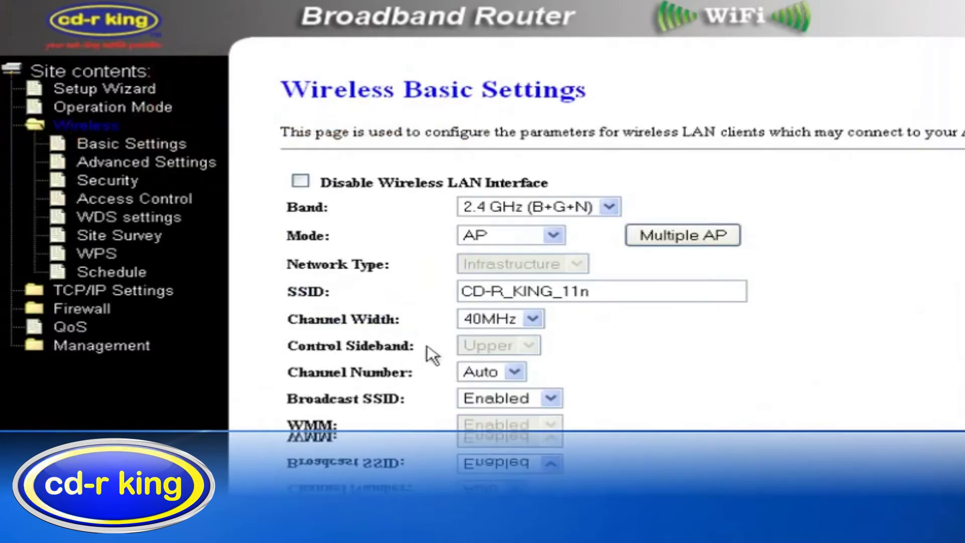
# Keep AP mode, change the SSID from CD-R_KING_11n to CDRKING, and select channel 11.
pyautogui.click(554, 235)
pyautogui.click(513, 254)
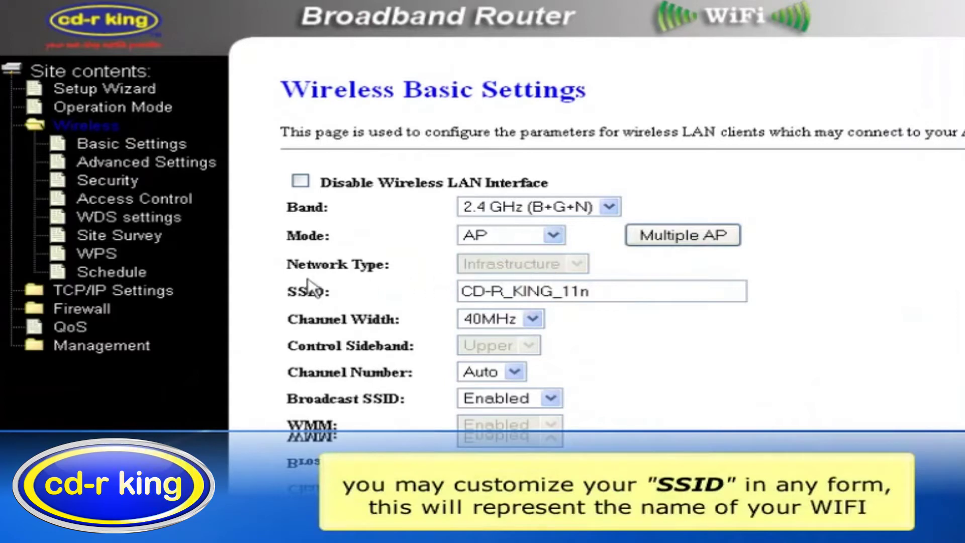
pyautogui.moveTo(606, 292); pyautogui.dragTo(450, 280)
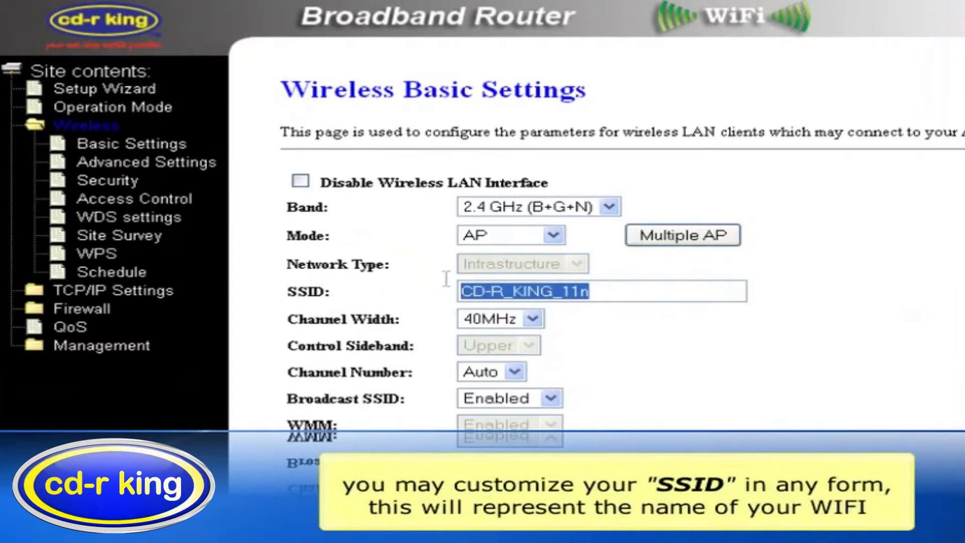
pyautogui.write('CDRKING')
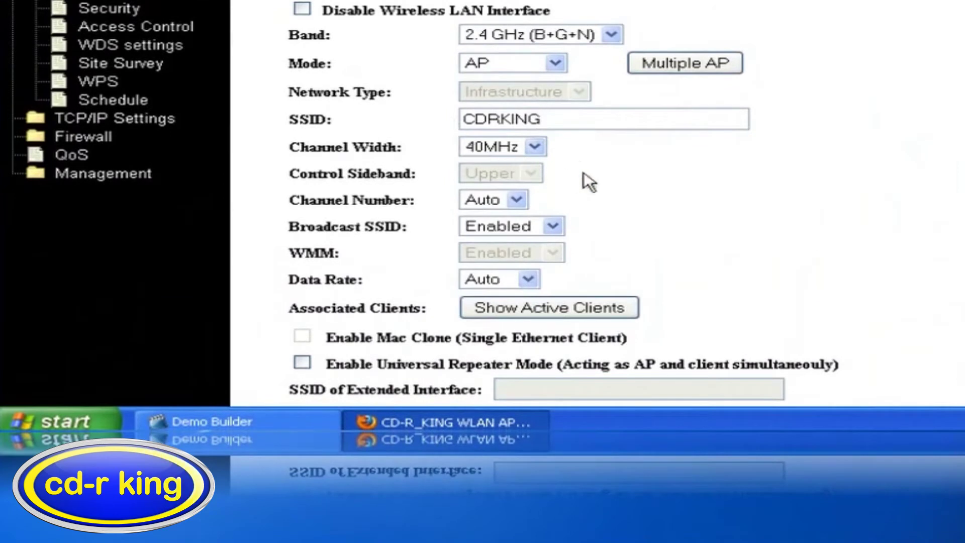
pyautogui.scroll(-2, 603, 201)
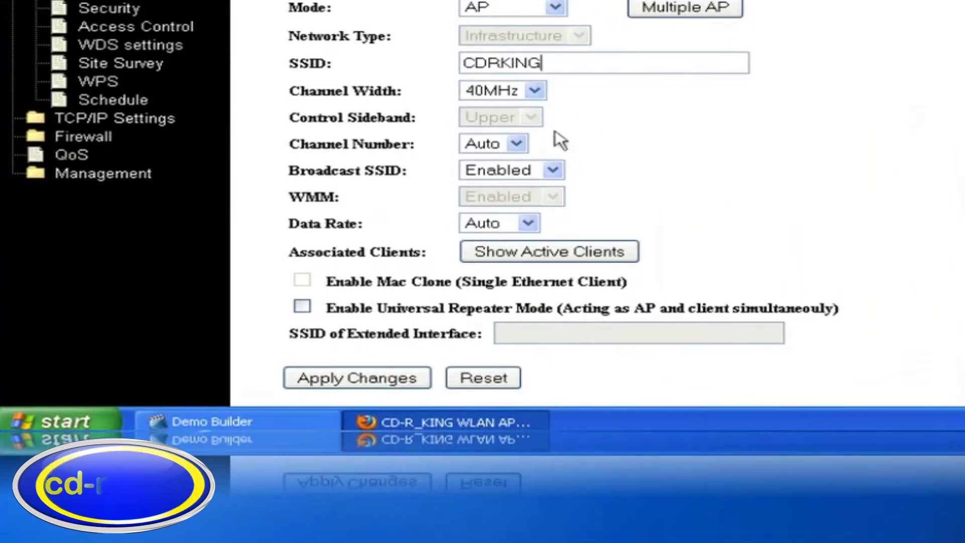
pyautogui.click(517, 143)
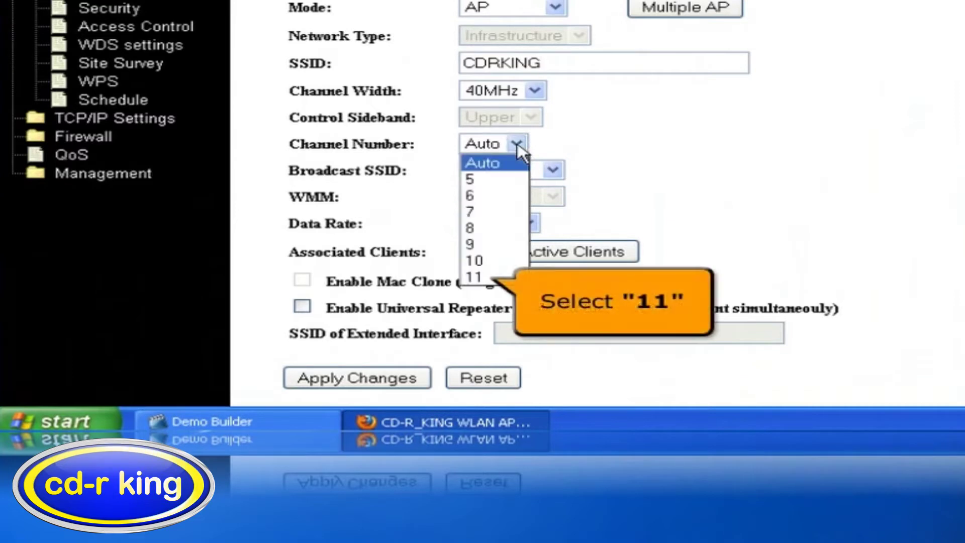
pyautogui.click(477, 277)
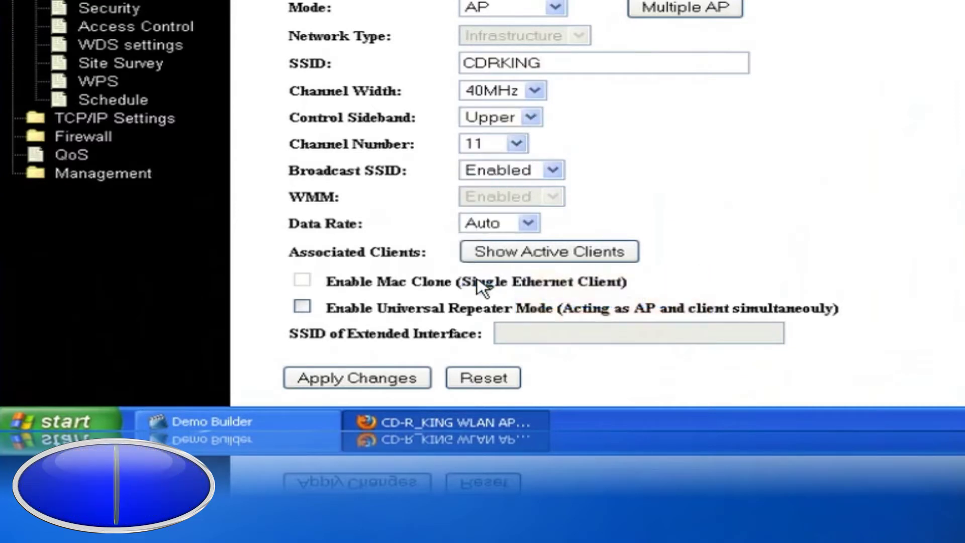
# Apply the SSID and channel changes and reboot the router.
pyautogui.click(401, 381)
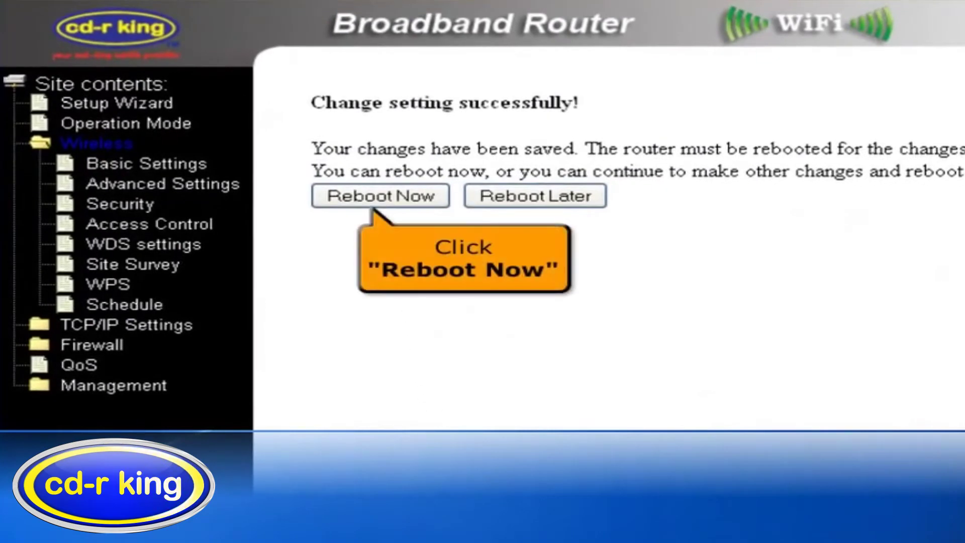
pyautogui.click(372, 197)
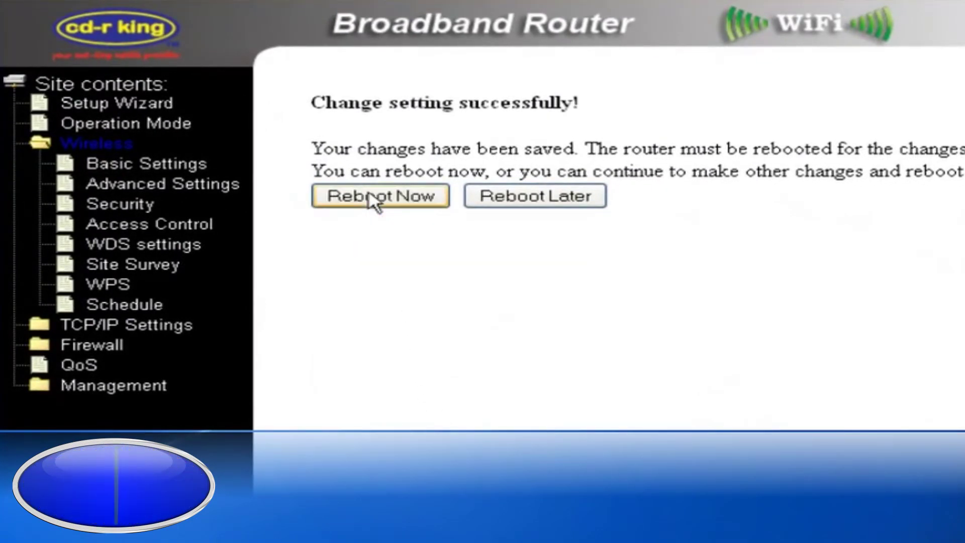
pyautogui.click(370, 196)
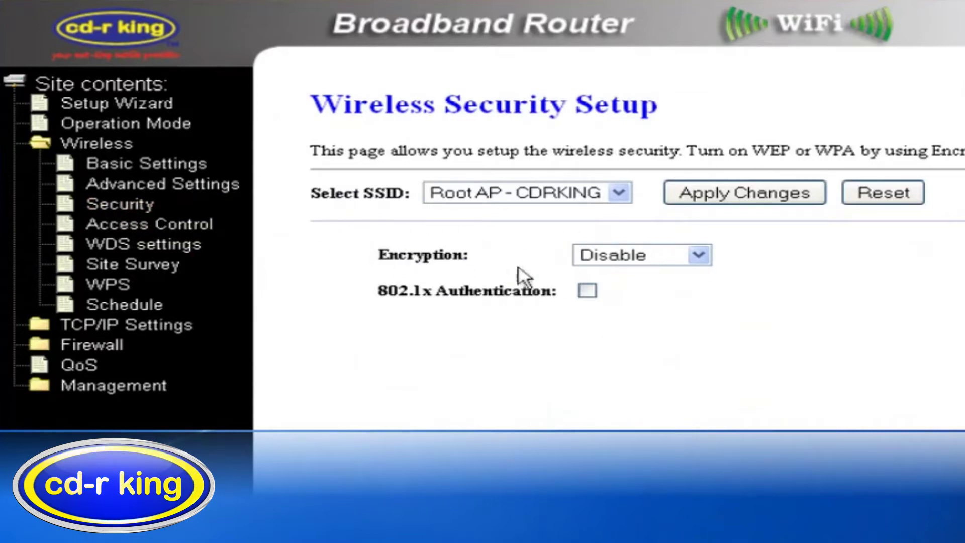
# Set encryption to WPA2 with AES, Passphrase key format, and enter the pre-shared key.
pyautogui.click(697, 256)
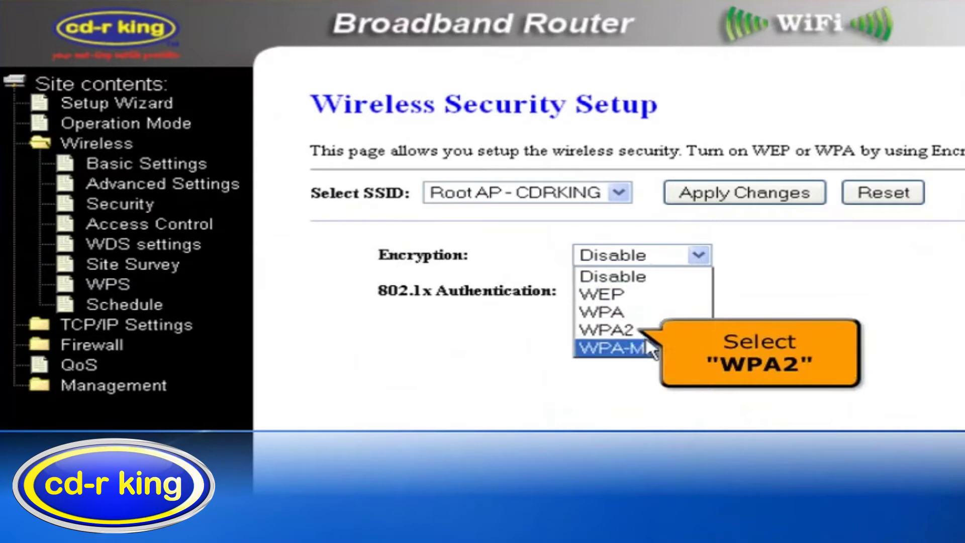
pyautogui.click(631, 327)
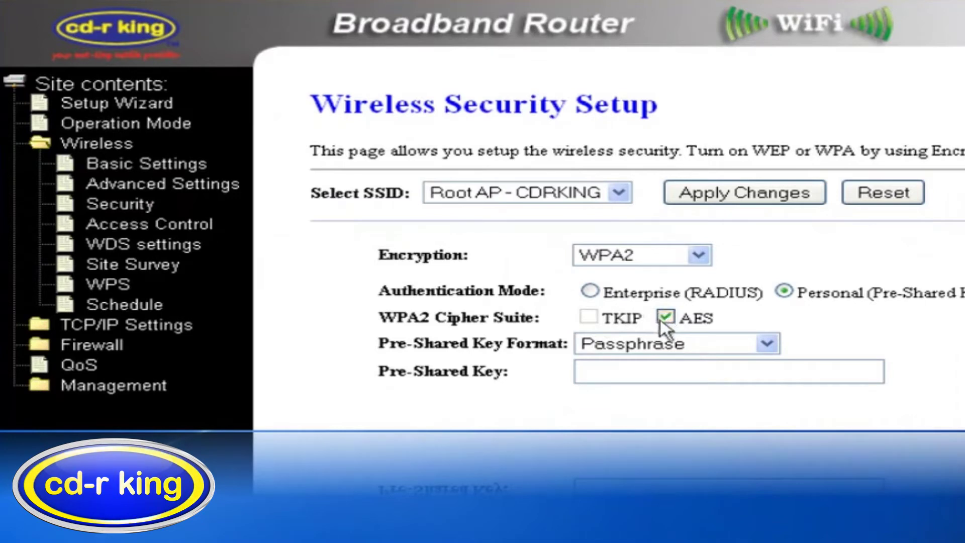
pyautogui.click(769, 344)
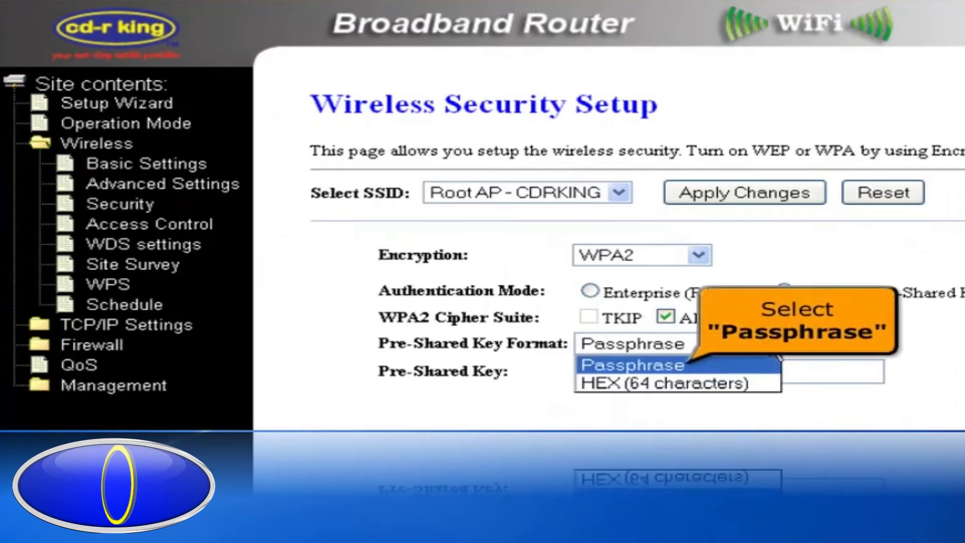
pyautogui.click(683, 362)
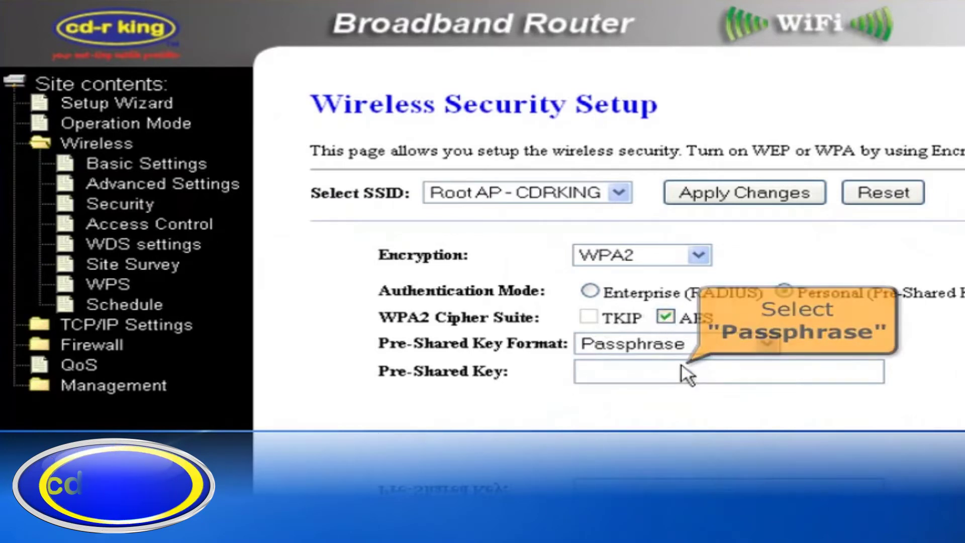
pyautogui.click(587, 370)
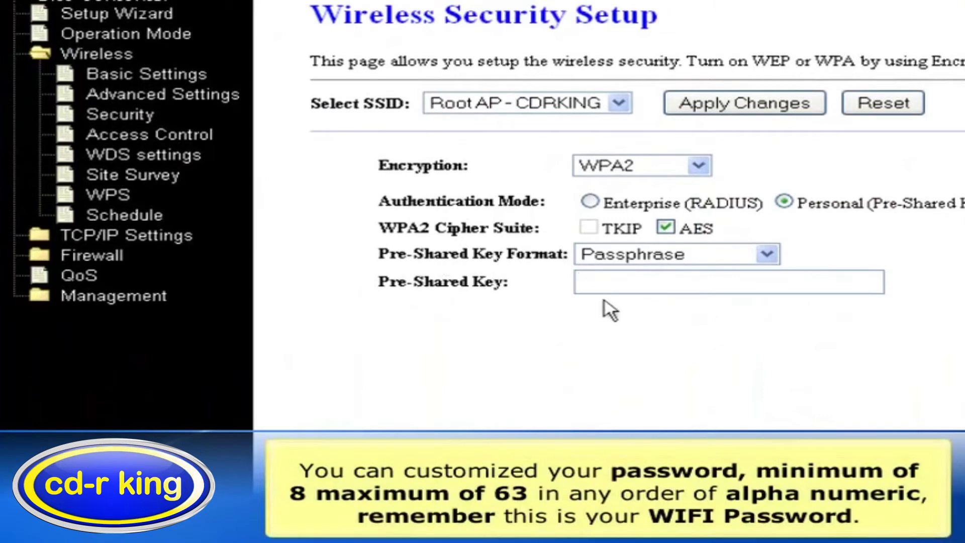
pyautogui.write('****')
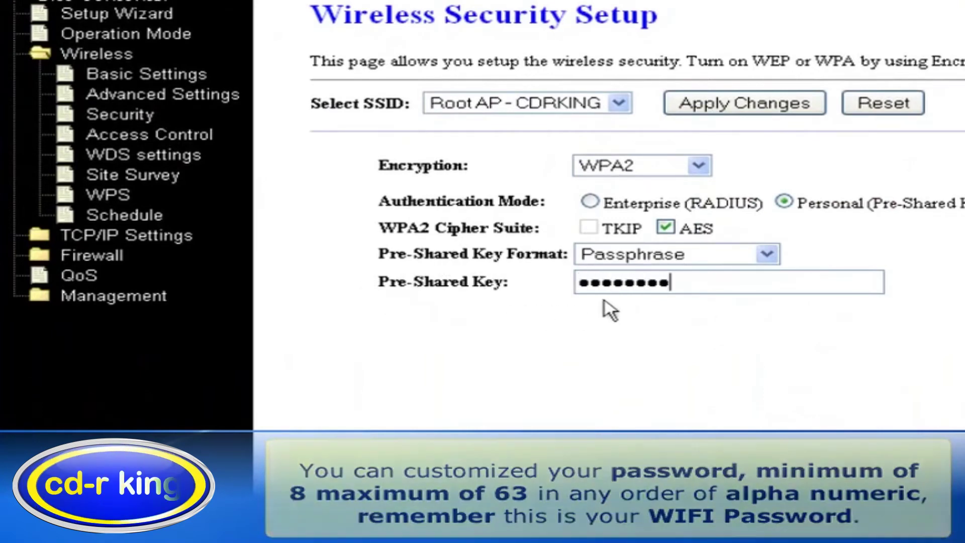
pyautogui.scroll(-1, 610, 308)
pyautogui.scroll(1, 609, 216)
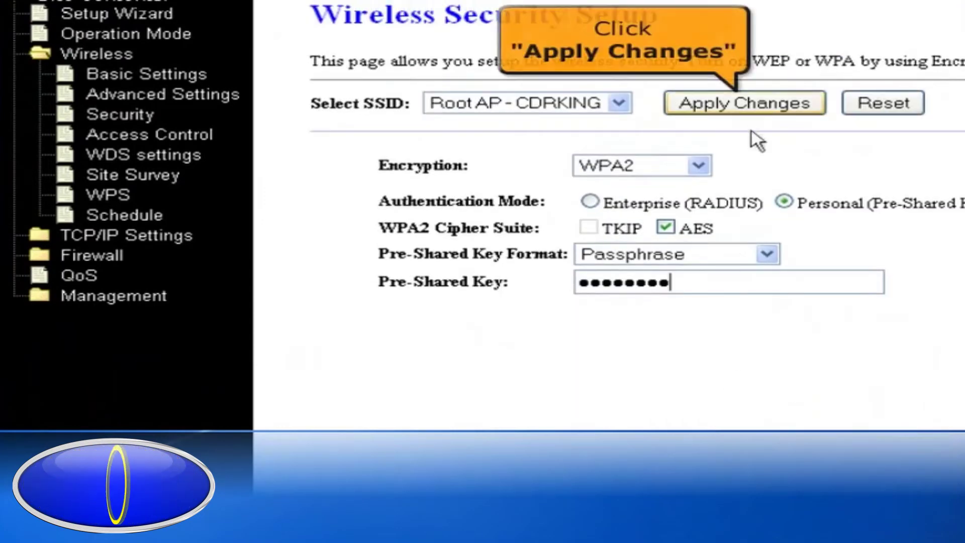
# Apply the WPA2 security settings and reboot the router.
pyautogui.click(759, 114)
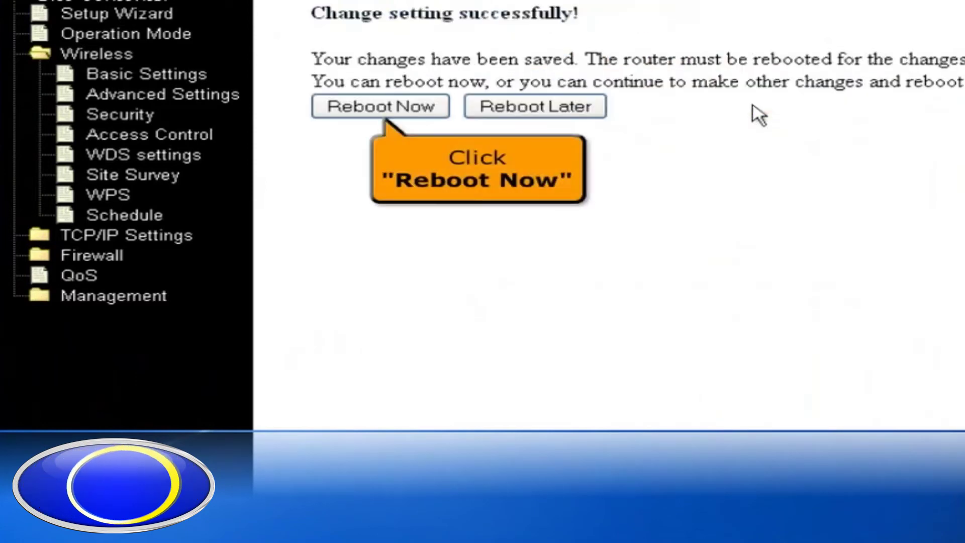
pyautogui.click(402, 115)
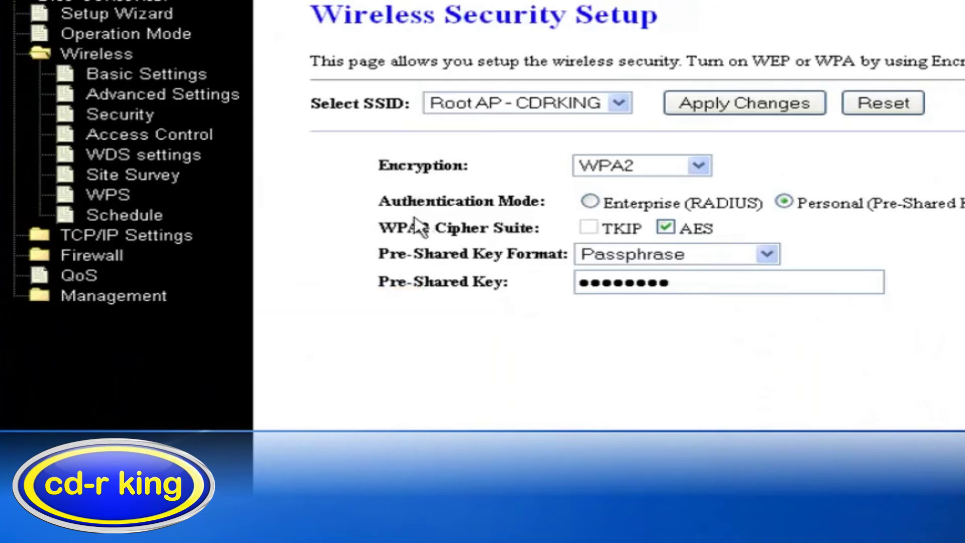
# Review the Management Status page showing Mode AP, SSID CDRKING, channel 11, firmware v2.5.3.20.
pyautogui.click(239, 287)
pyautogui.click(121, 301)
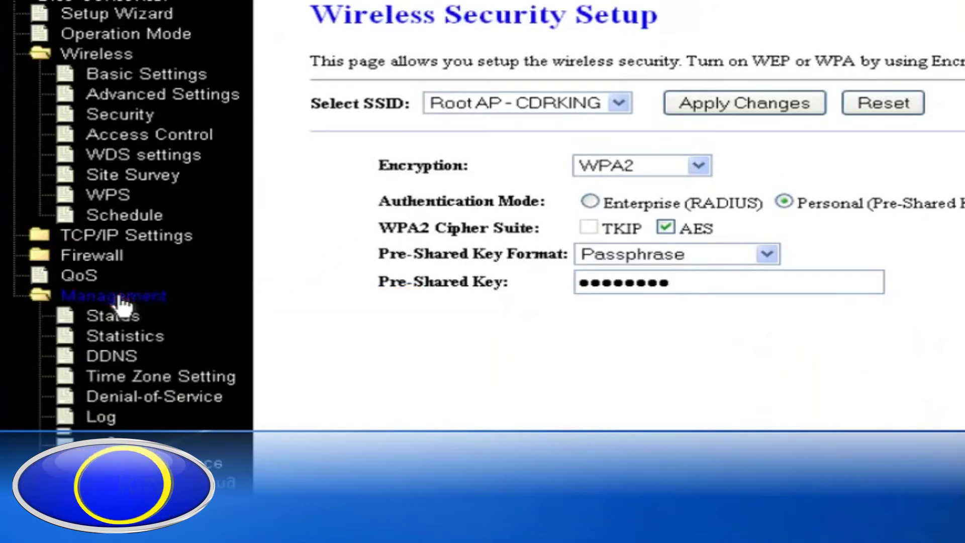
pyautogui.click(125, 318)
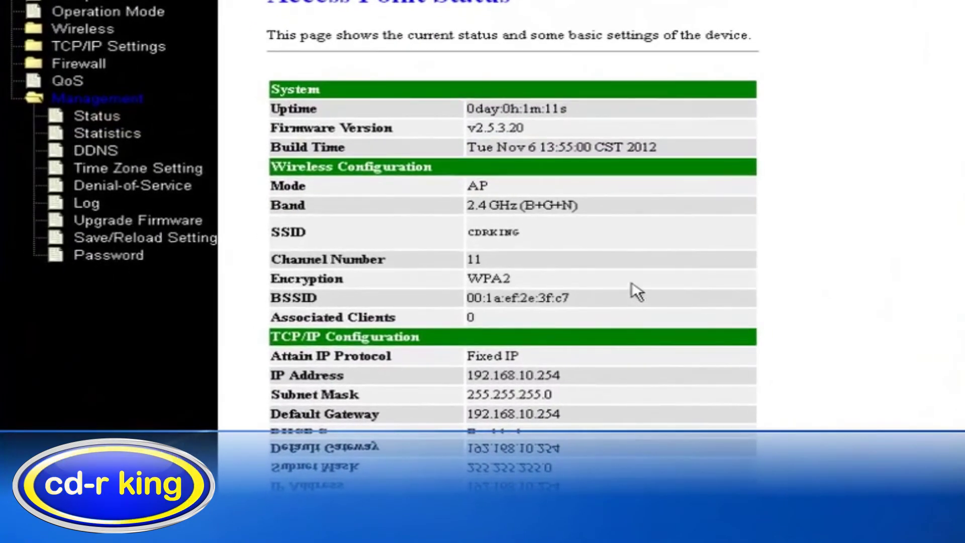
pyautogui.scroll(-3, 636, 294)
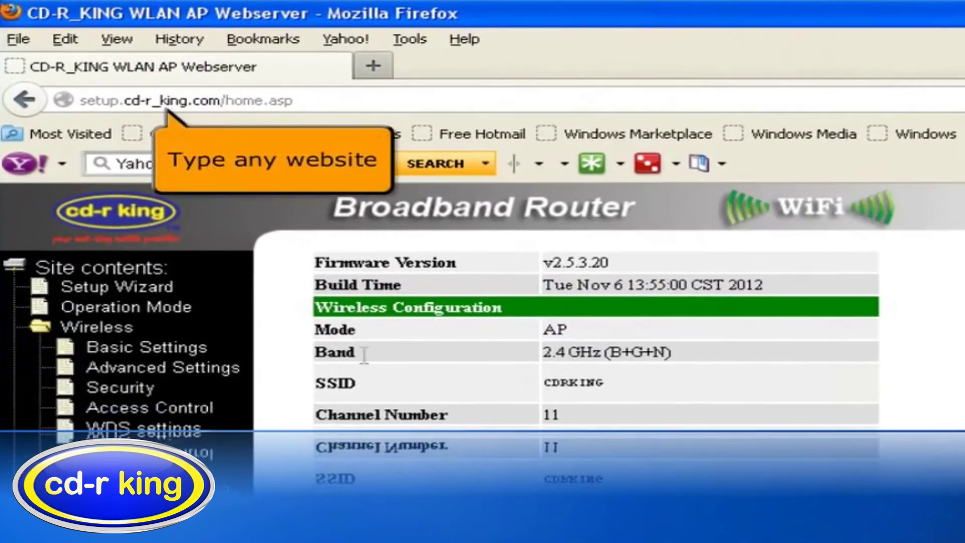
pyautogui.click(195, 90)
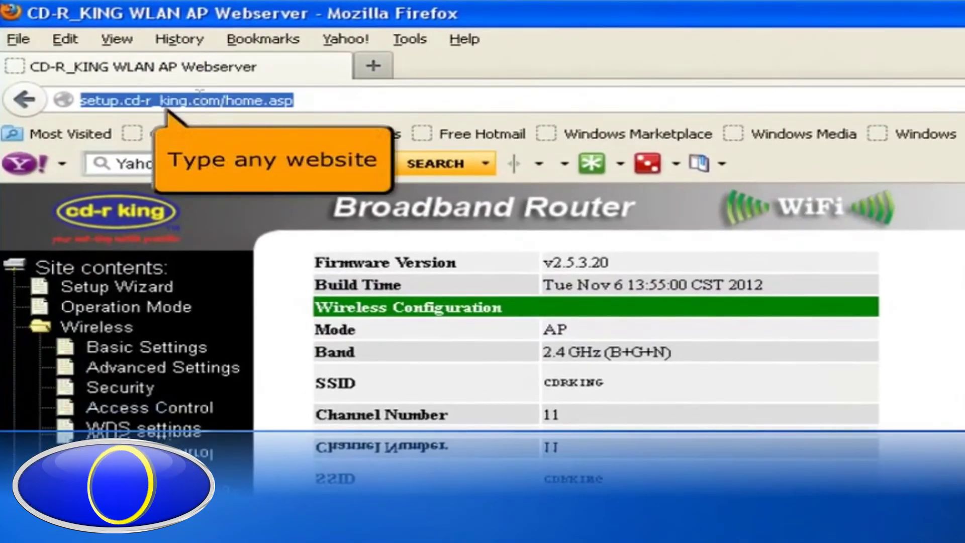
pyautogui.write('www.cd')
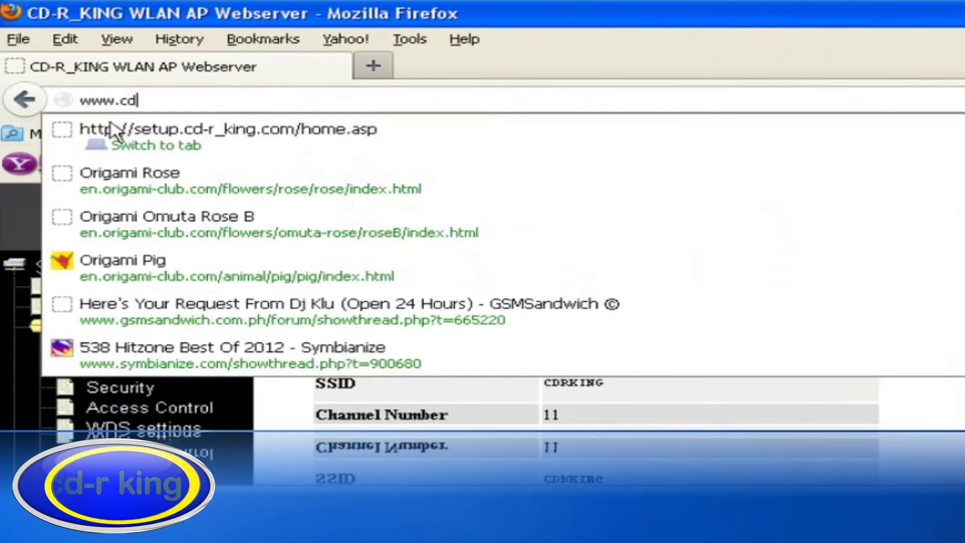
pyautogui.write('rking.com')
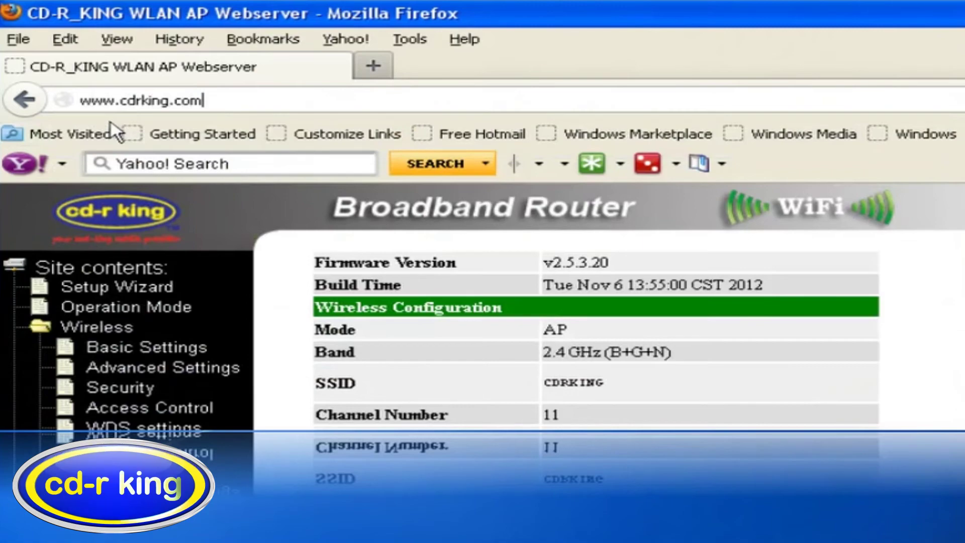
pyautogui.press('Return')
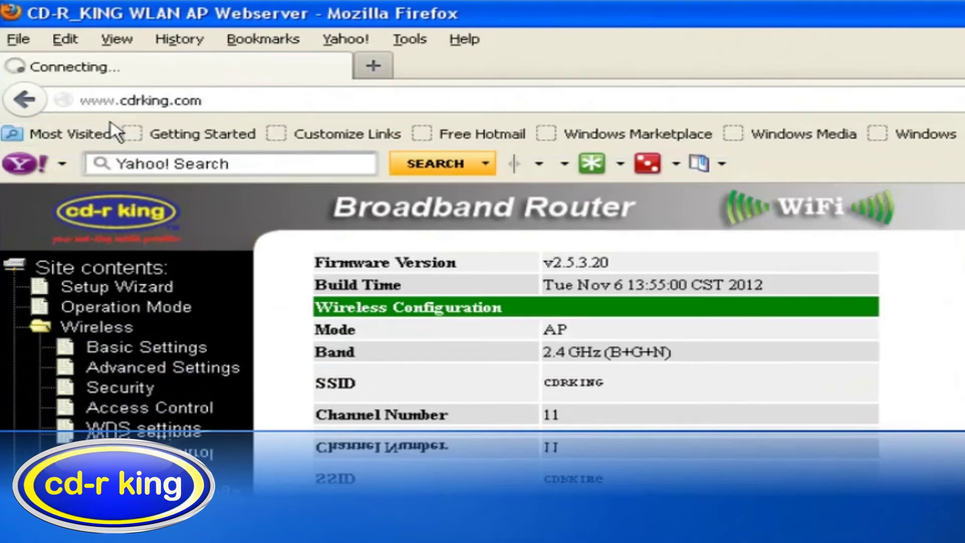